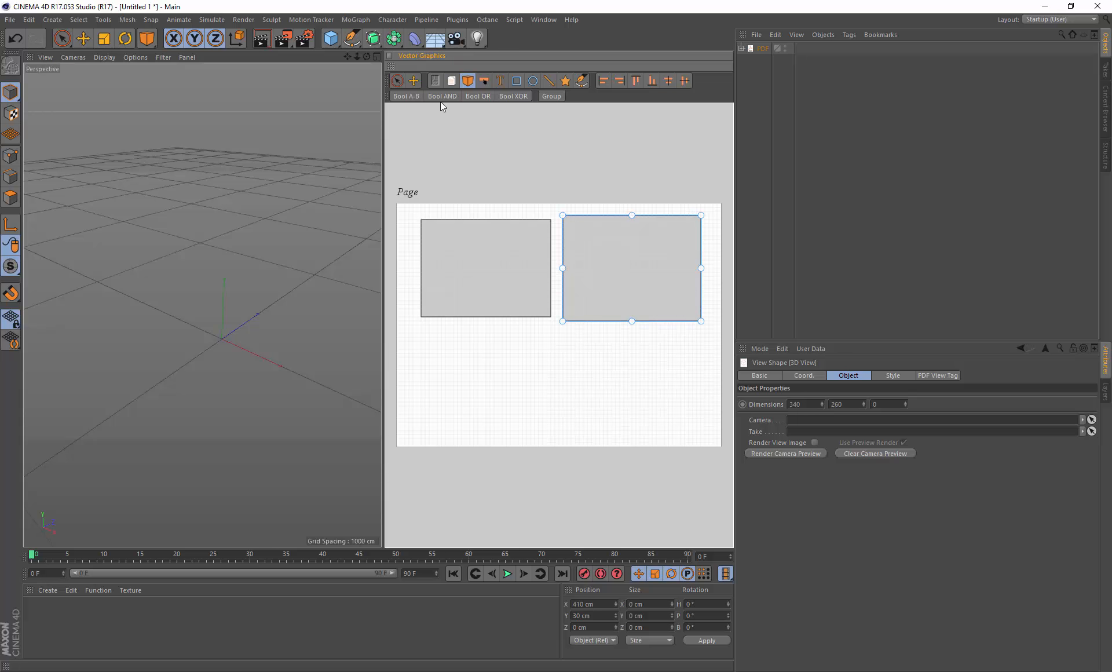
Add a plane and two cubes to the 3D scene
click(330, 40)
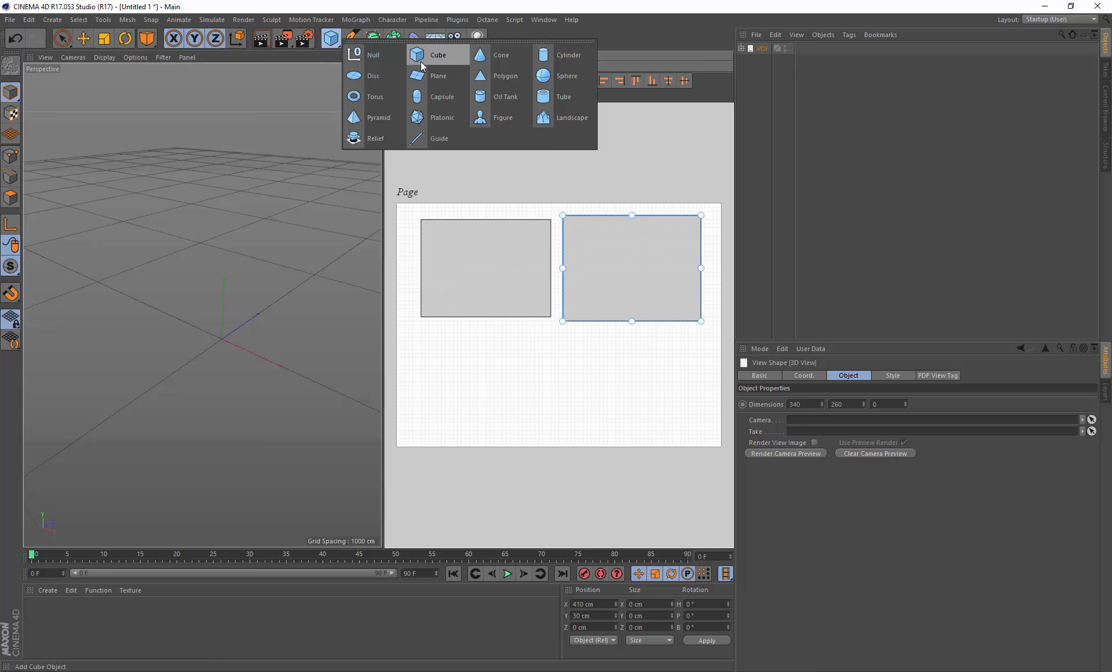
click(424, 75)
click(335, 40)
click(333, 39)
Separate the cubes by moving one in the negative X direction and the other about 238.5 cm along Z
click(83, 38)
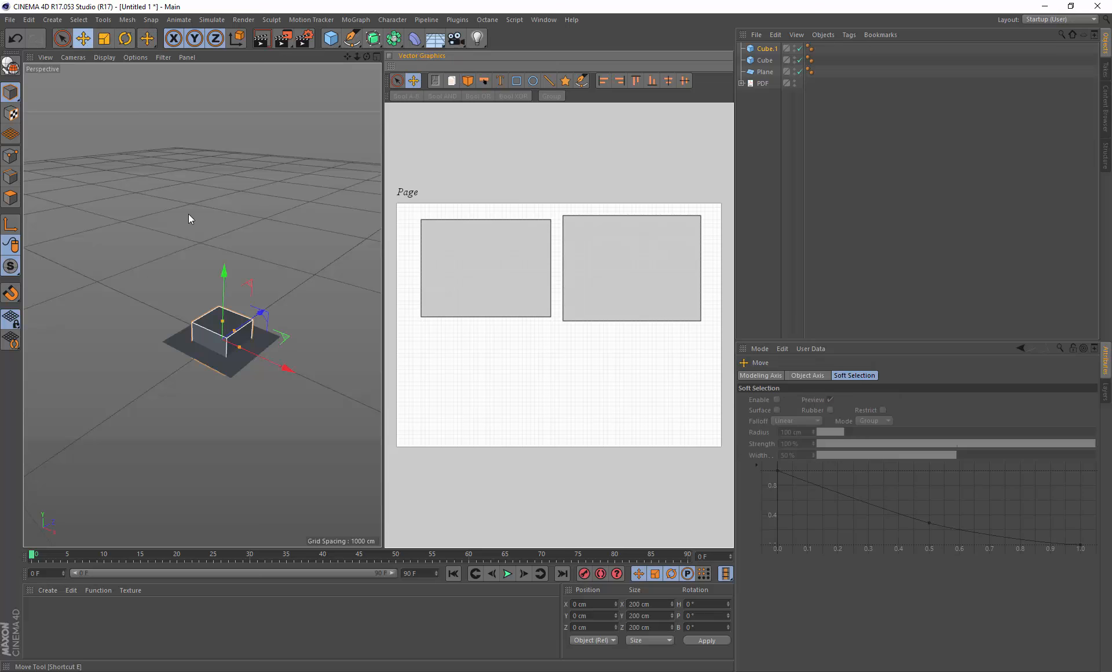
drag(285, 364, 229, 357)
click(261, 316)
drag(261, 315, 287, 298)
key(ctrl+z)
Create a wide camera and a close-up camera of the cubes, assigning them to the page's first and second 3D views
scroll(242, 326, up, 3)
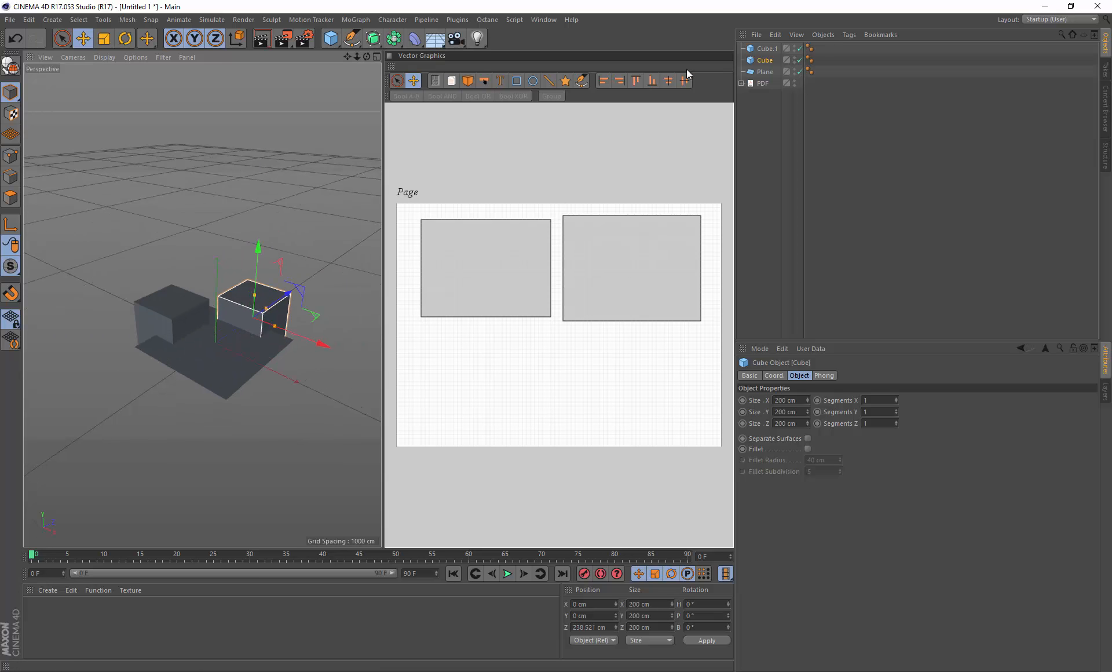
click(456, 38)
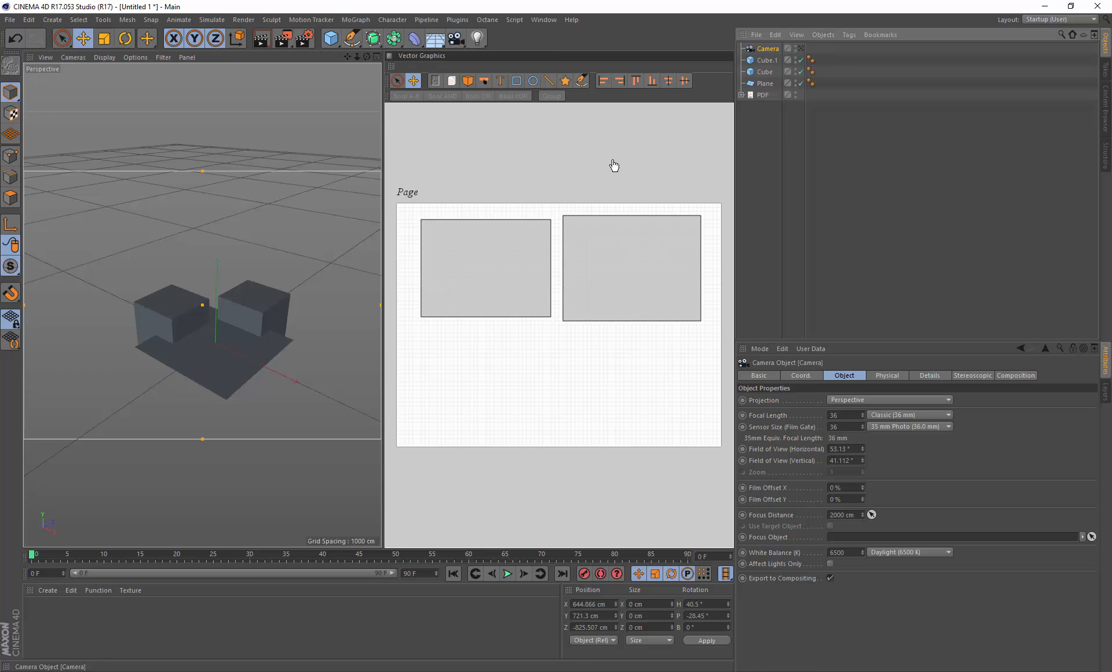
click(520, 267)
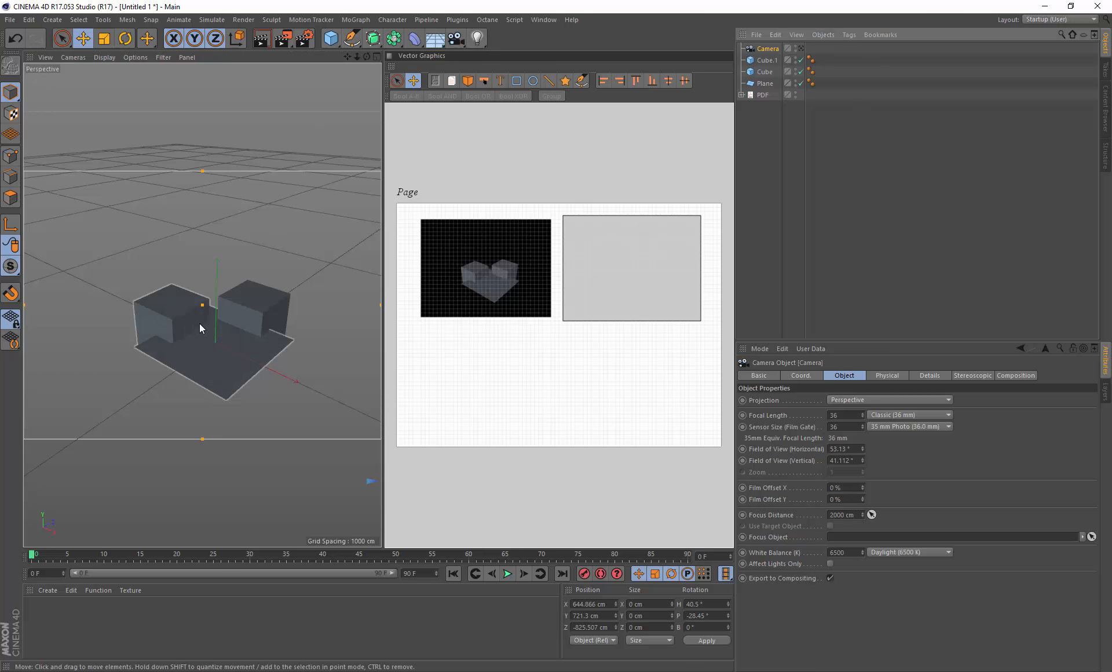
scroll(209, 320, up, 5)
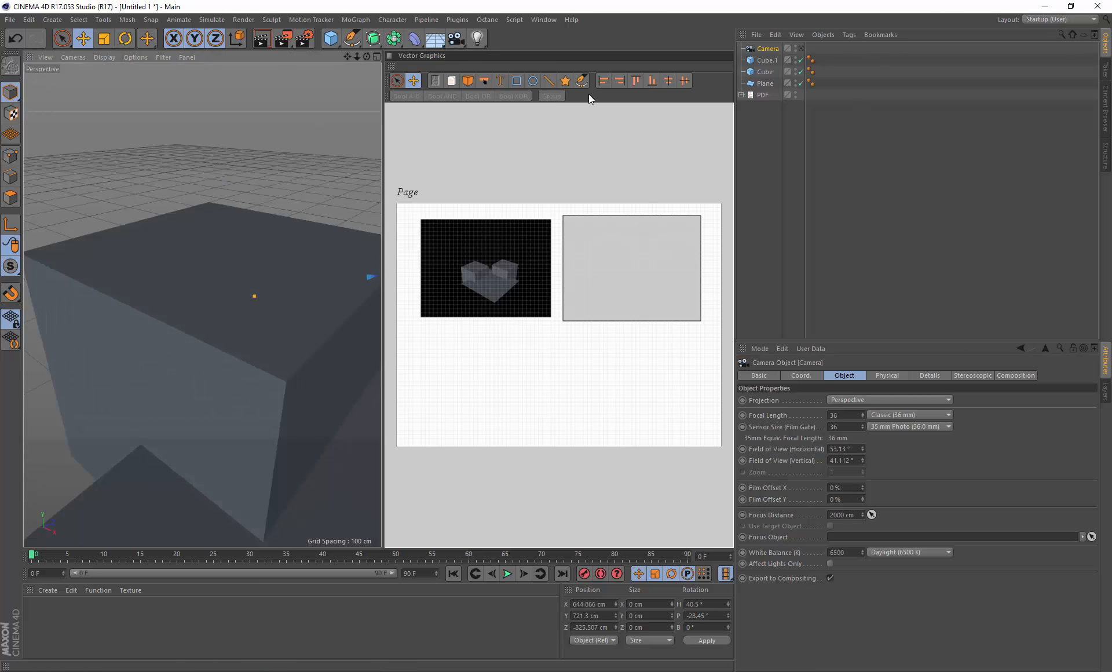
click(454, 39)
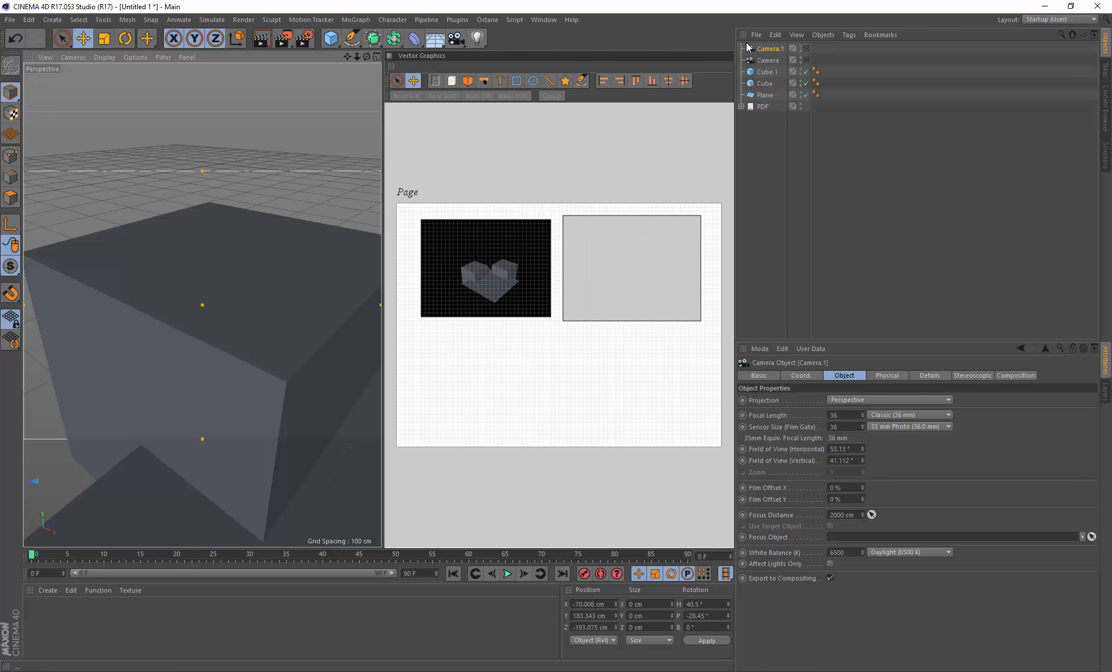
Set the PDF object's filename to d:\temp\testscene and export it
click(763, 107)
click(843, 399)
text(d:	emp	estscene)
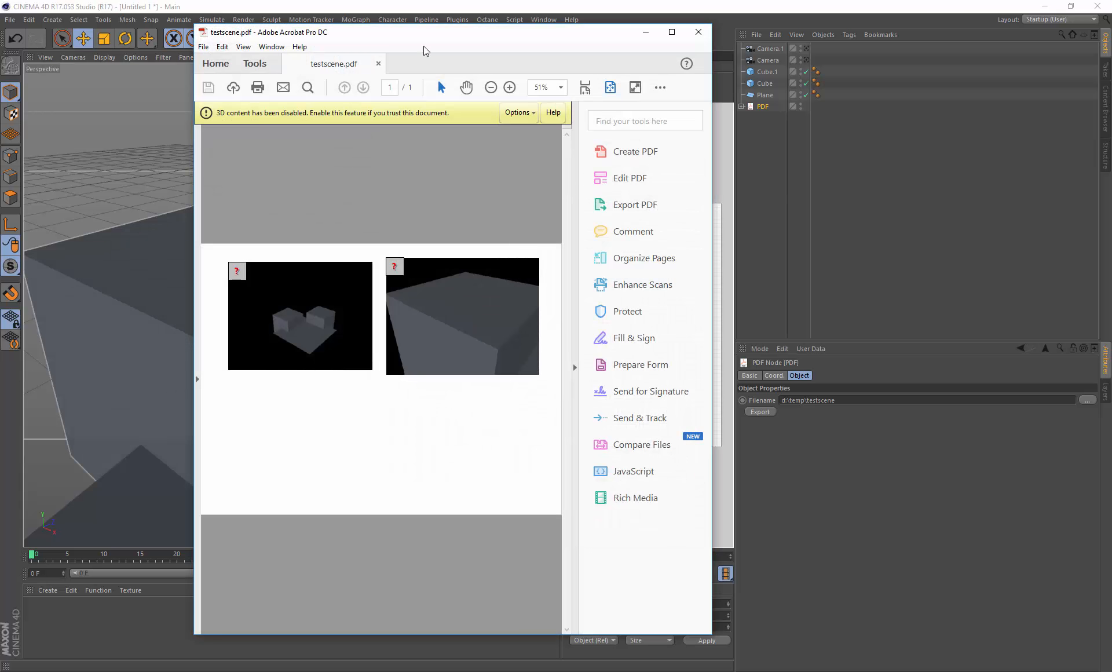
Reposition the Acrobat window and trust testscene.pdf one time only to enable its 3D content
drag(426, 39, 950, 1)
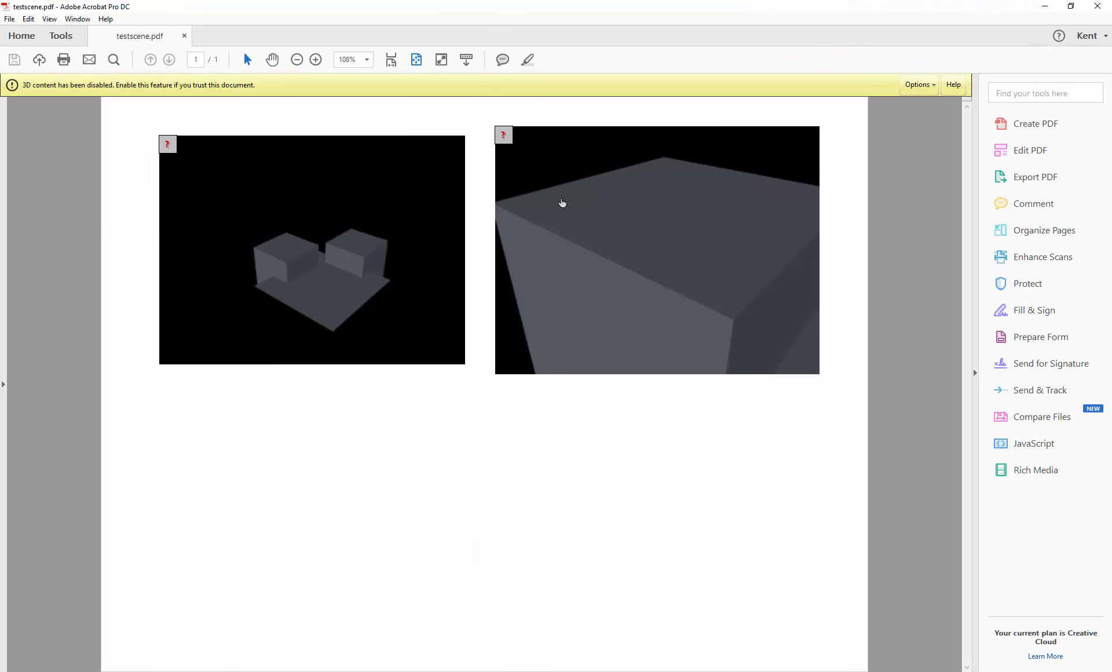
double_click(727, 11)
drag(553, 42, 1056, 27)
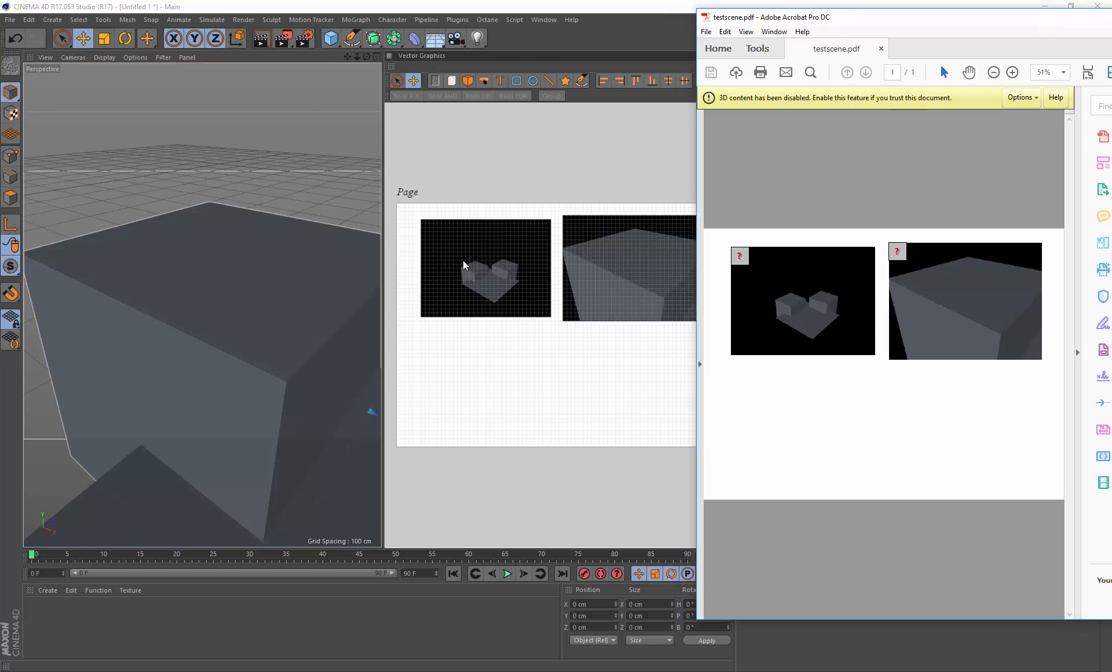
drag(933, 17, 571, 28)
click(659, 109)
click(693, 133)
Activate and rotate both 3D views in the exported PDF to test them, and close the document
click(413, 318)
click(617, 301)
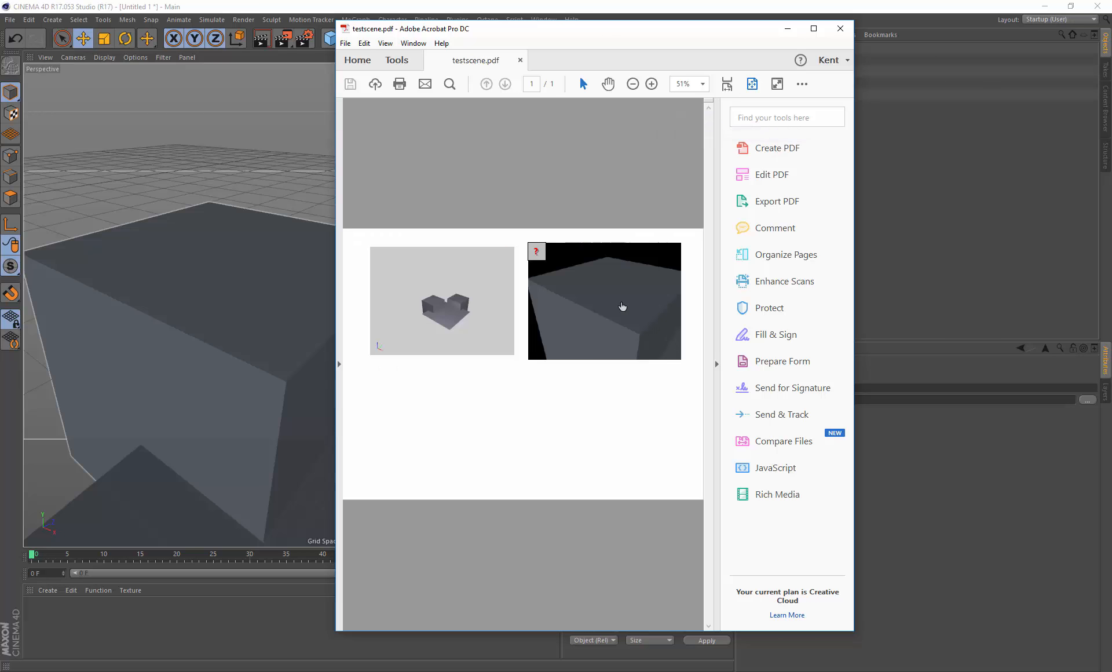
drag(618, 301, 570, 305)
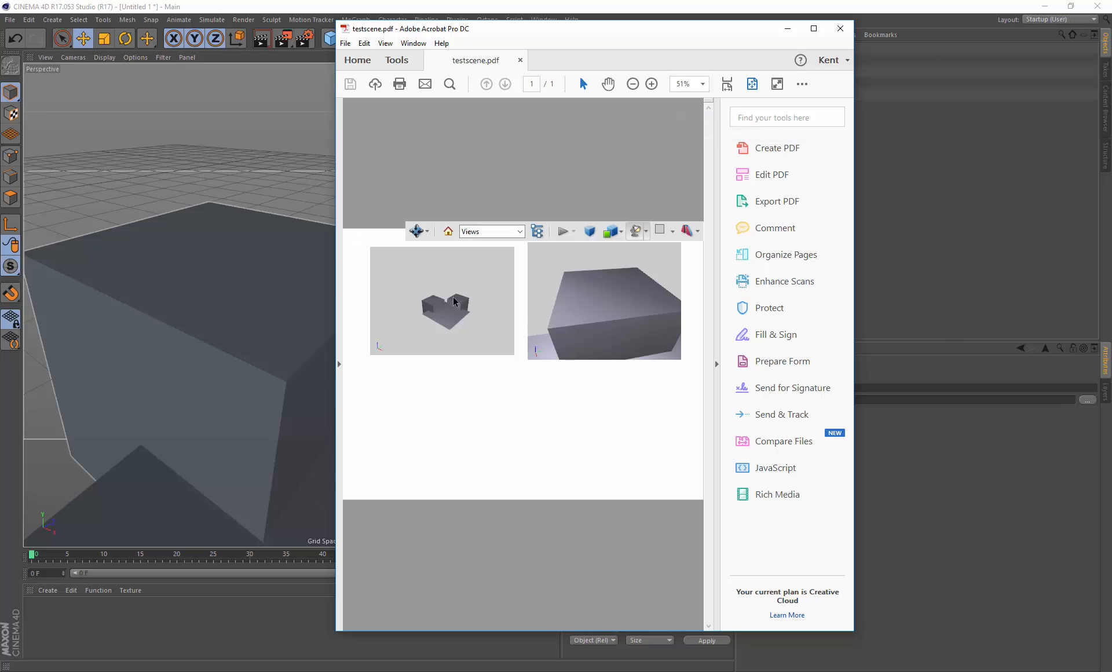
drag(453, 297, 492, 303)
drag(578, 320, 652, 307)
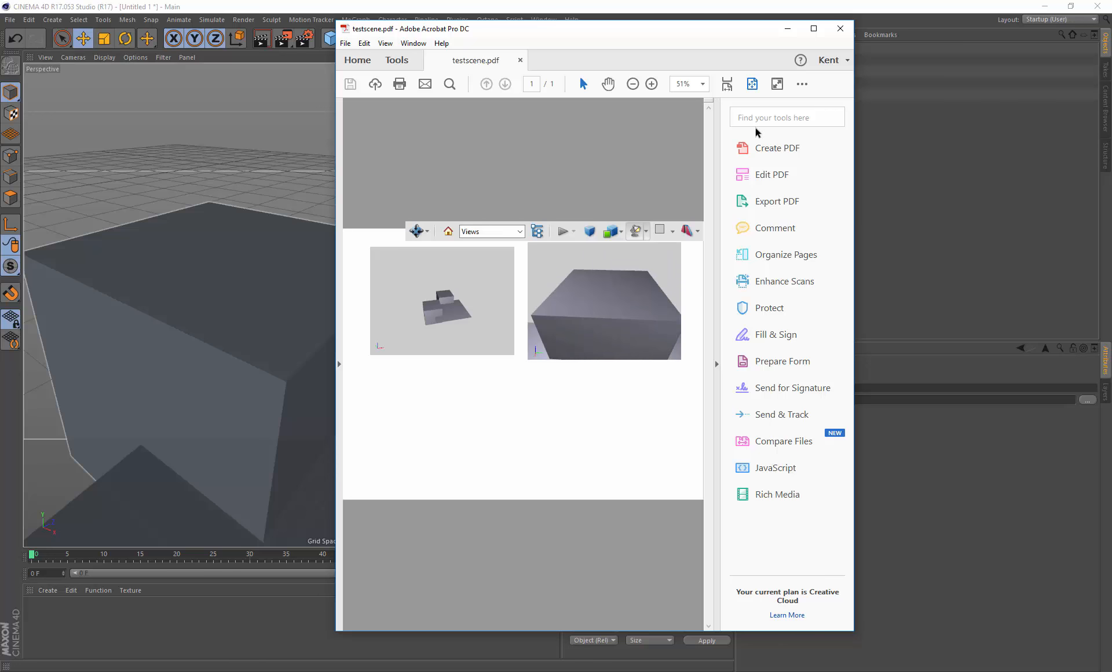
click(841, 29)
Delete the second 3D view and enlarge the remaining one to about 647 × 377 across the upper part of the page
click(615, 291)
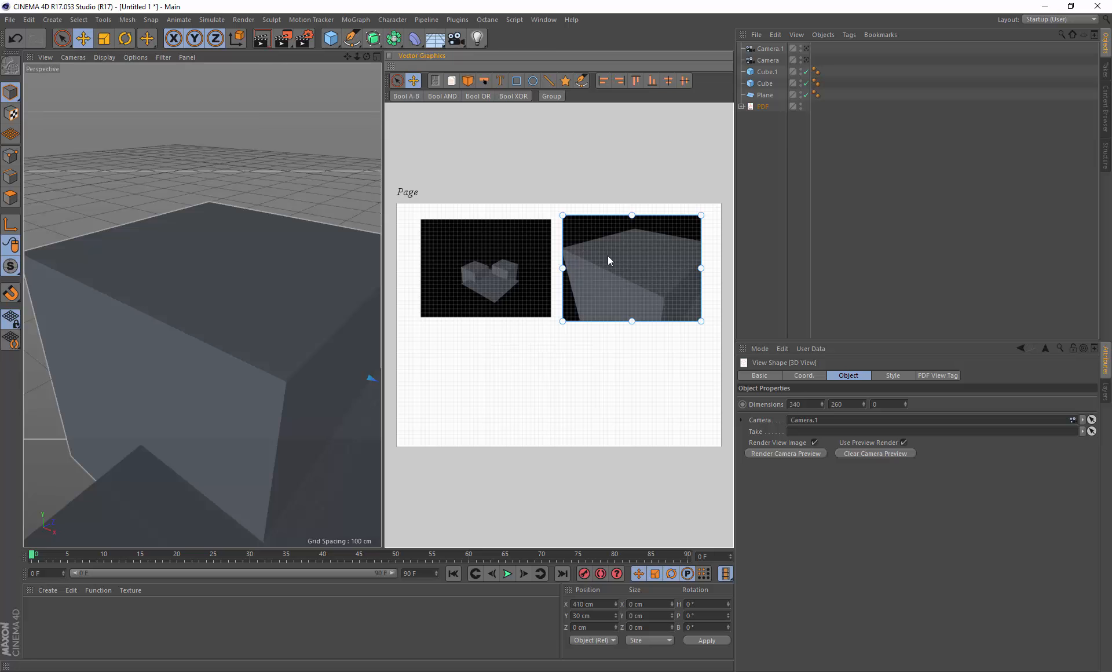
key(Delete)
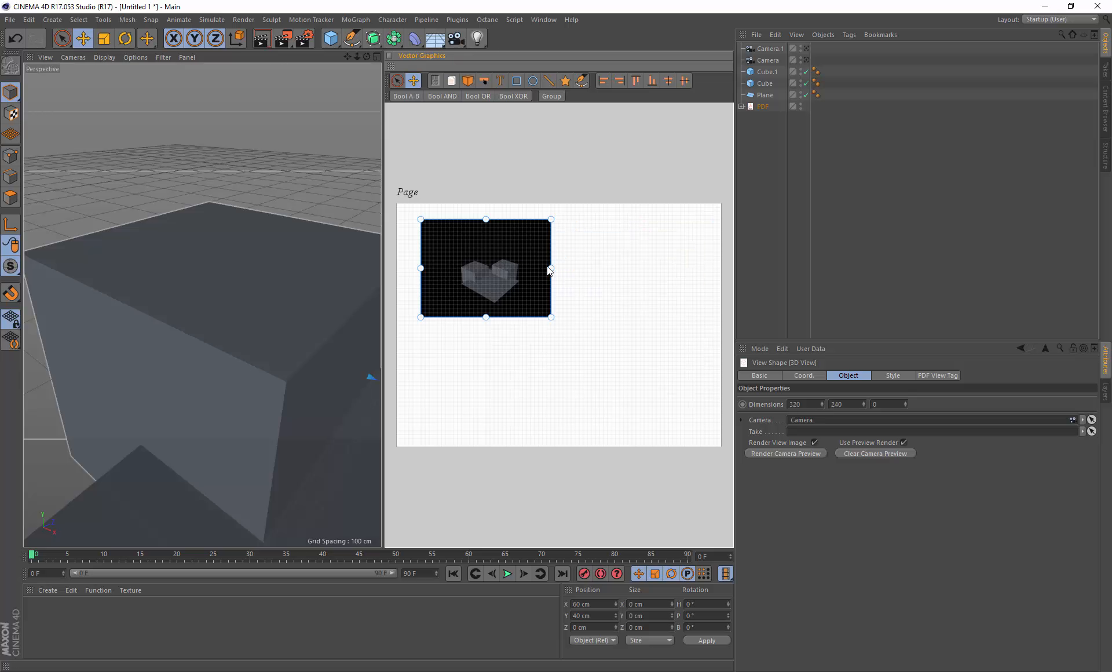
drag(551, 268, 684, 269)
drag(555, 318, 551, 369)
drag(565, 273, 569, 261)
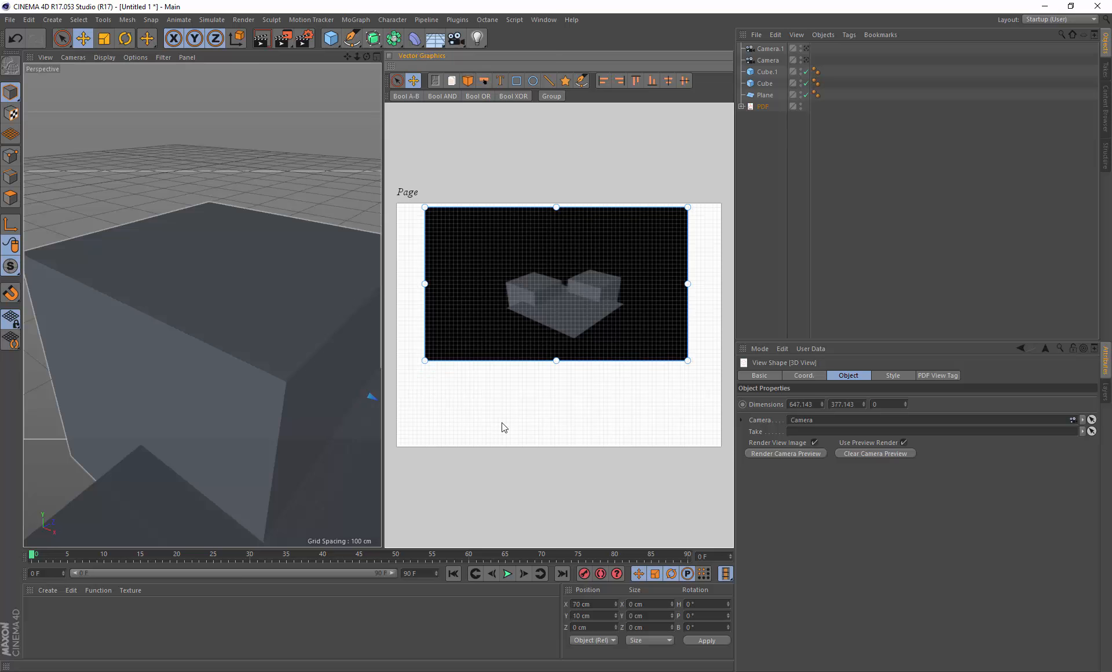
Replace the cube offset along Z with a sphere moved about 217 cm along Z
drag(350, 58, 346, 57)
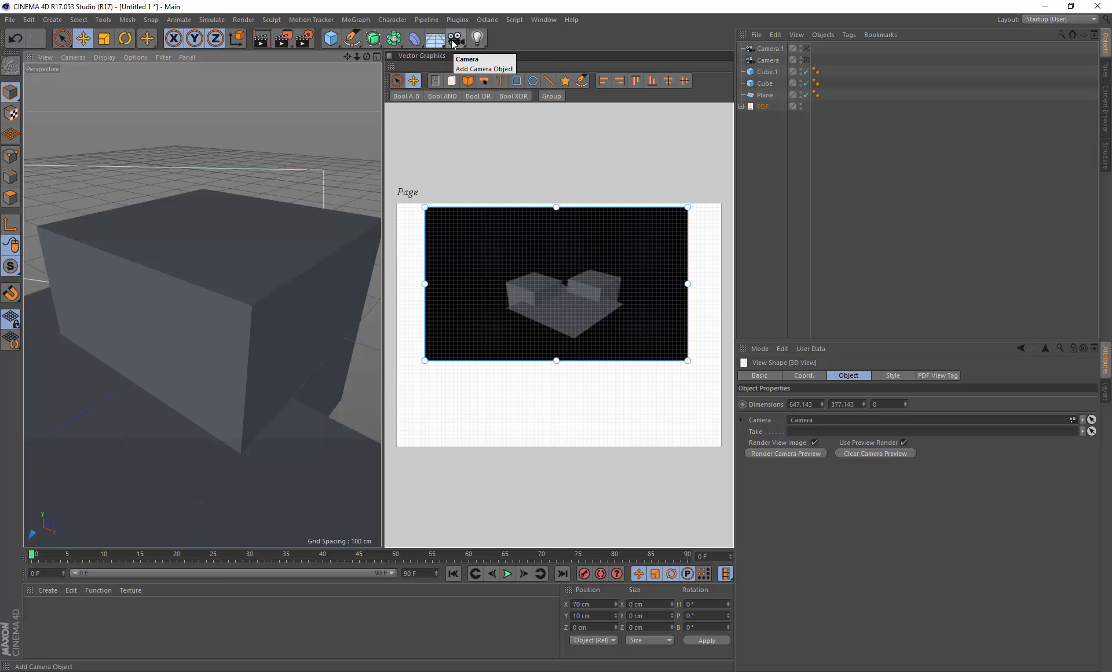
click(303, 257)
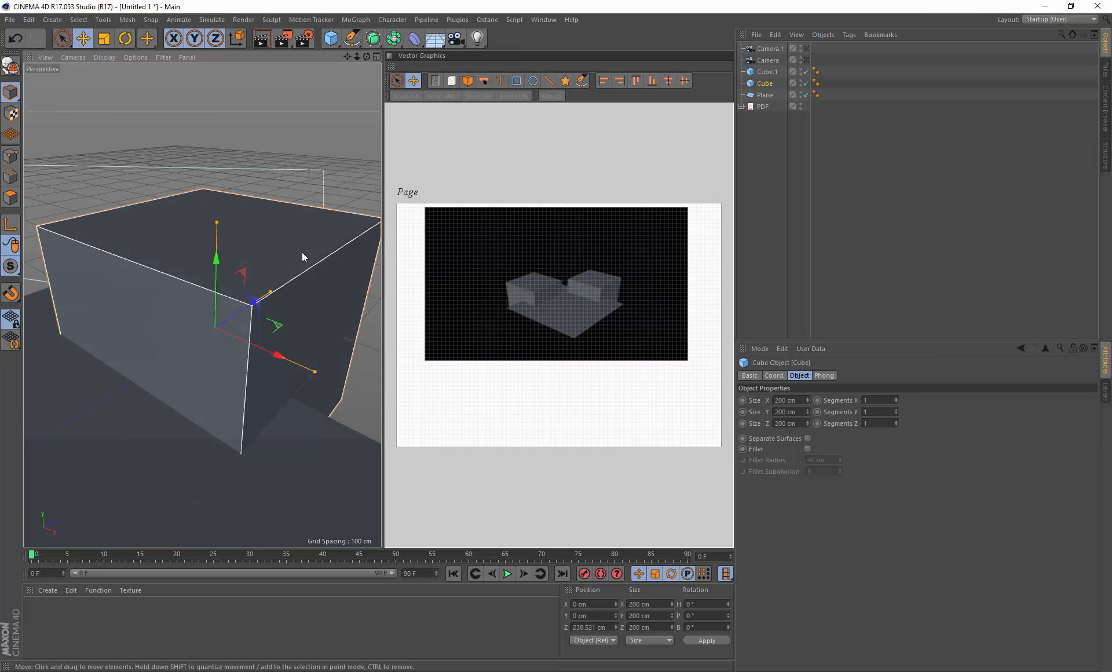
key(Delete)
drag(331, 39, 563, 76)
drag(332, 39, 564, 75)
scroll(84, 394, down, 4)
drag(89, 397, 189, 349)
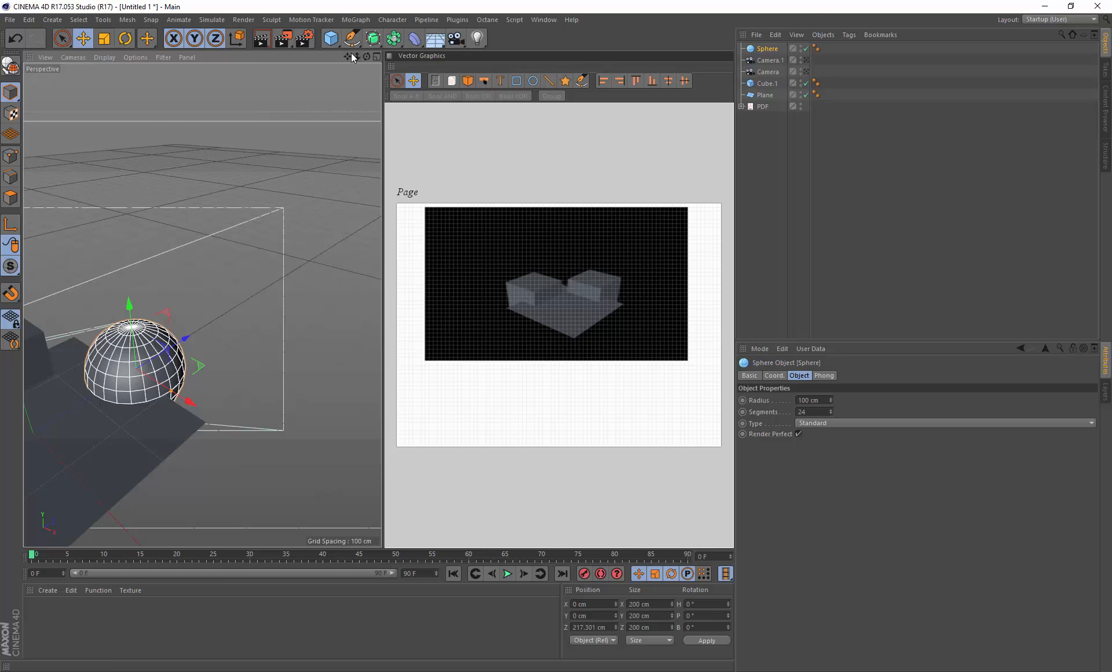
Frame the sphere closely in the perspective view and add a camera from that viewpoint
drag(351, 56, 409, 36)
alt+right_drag(200, 326, 277, 230)
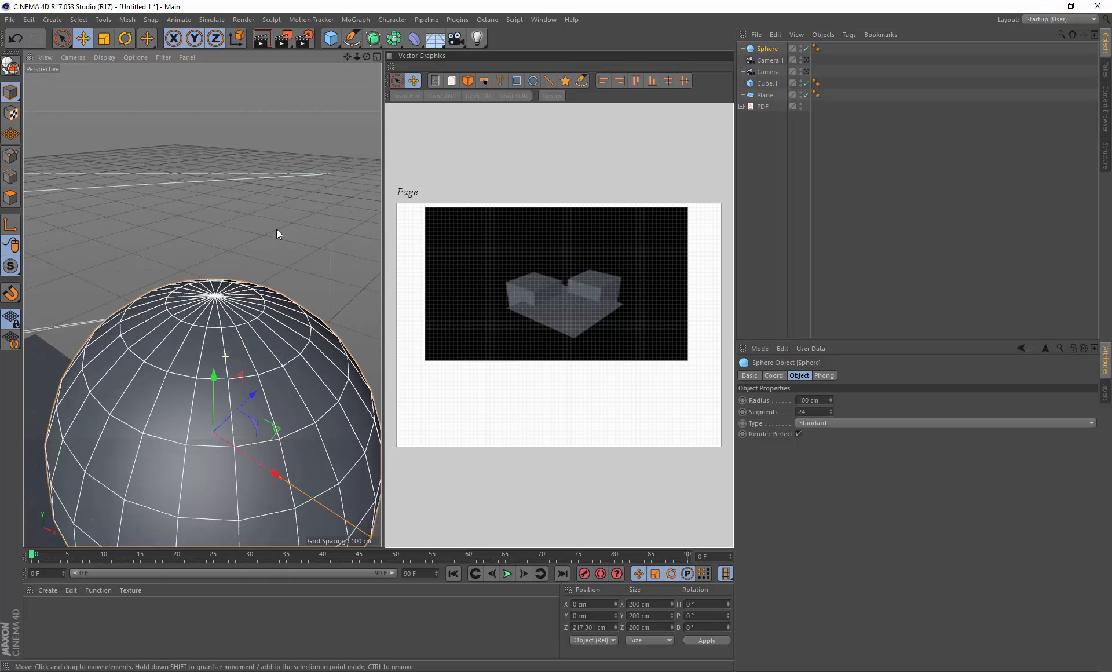
mouse_move(349, 55)
mouse_down()
mouse_move(354, 26)
mouse_move(357, 50)
mouse_up()
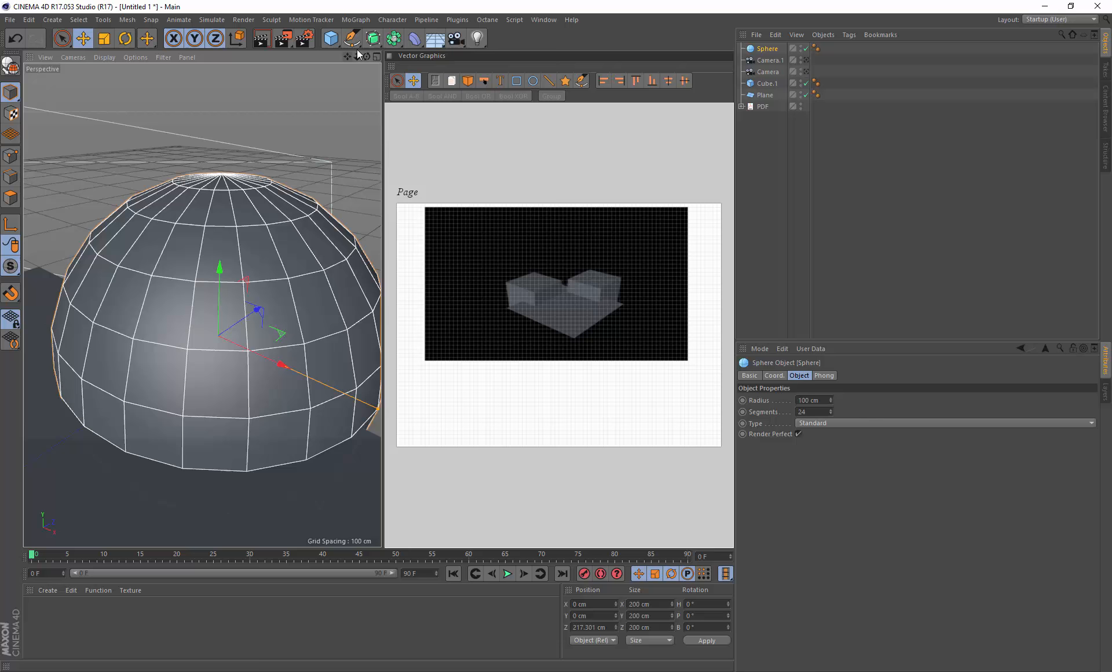
click(462, 41)
Reframe the perspective view on both the cube and the sphere, and add another camera from there
mouse_move(358, 57)
mouse_down()
mouse_move(313, 59)
mouse_move(370, 45)
mouse_move(383, 90)
mouse_move(368, 60)
mouse_move(380, 58)
mouse_up()
scroll(135, 212, down, 2)
scroll(148, 217, down, 2)
scroll(266, 238, up, 1)
click(456, 38)
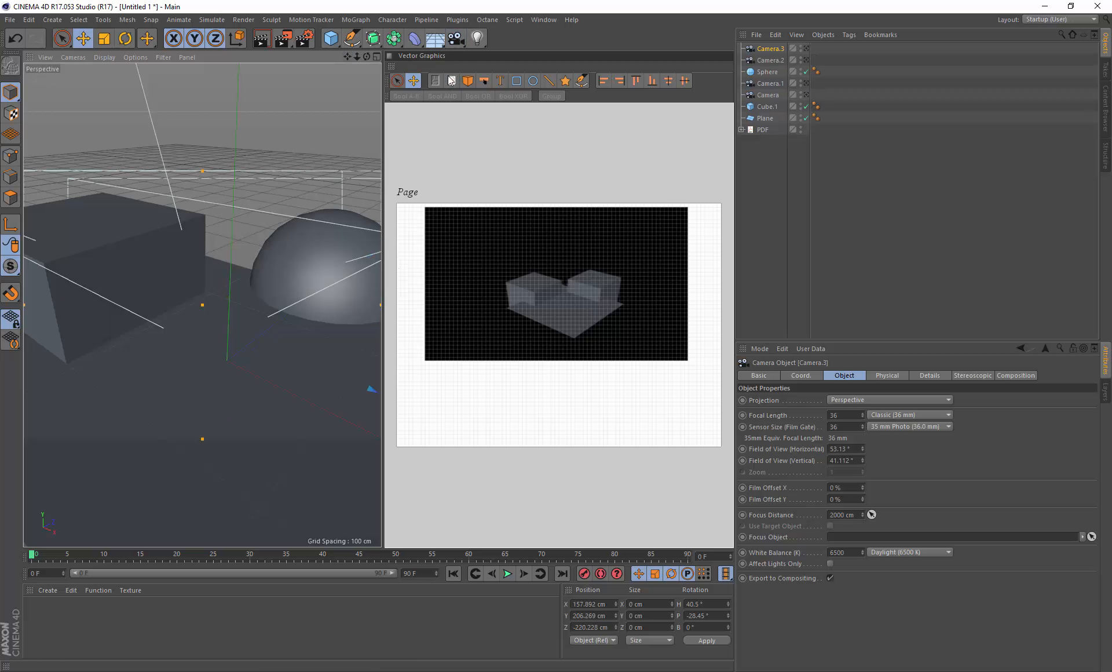
Add a row of four 180 × 120 buttons below the page's 3D view, nested under the 3D View object
click(741, 130)
click(748, 142)
click(760, 153)
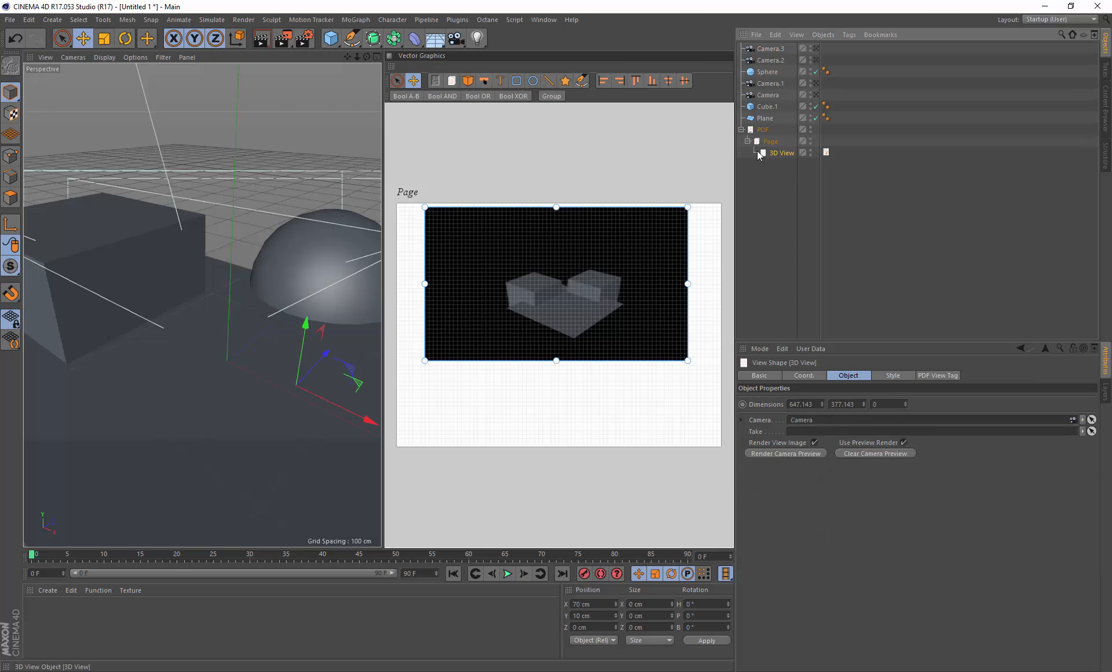
click(484, 81)
drag(405, 381, 680, 414)
key(ctrl+z)
click(414, 81)
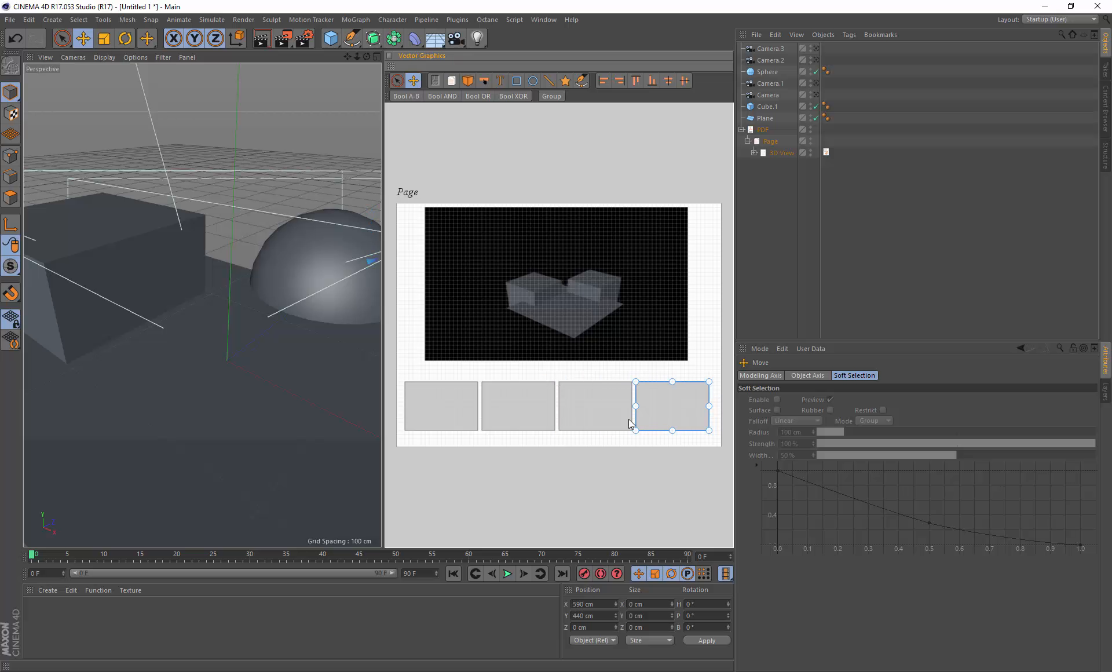
Assign Camera, Camera.1, Camera.2 and Camera.3 in order to the four buttons below the 3D view
click(762, 97)
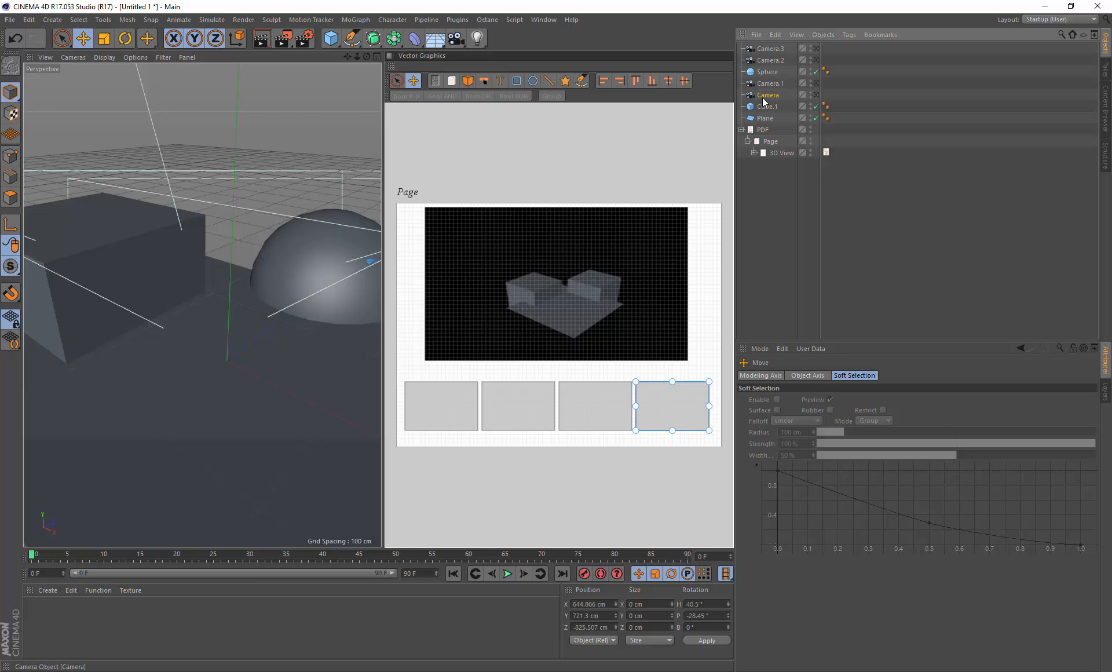
click(462, 400)
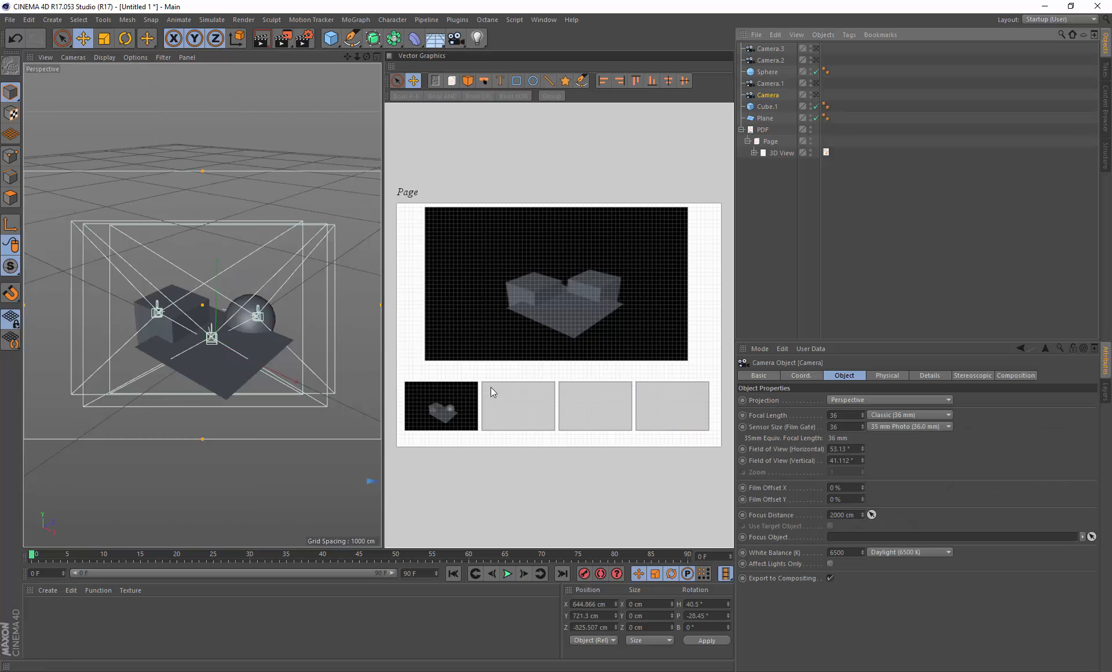
click(513, 394)
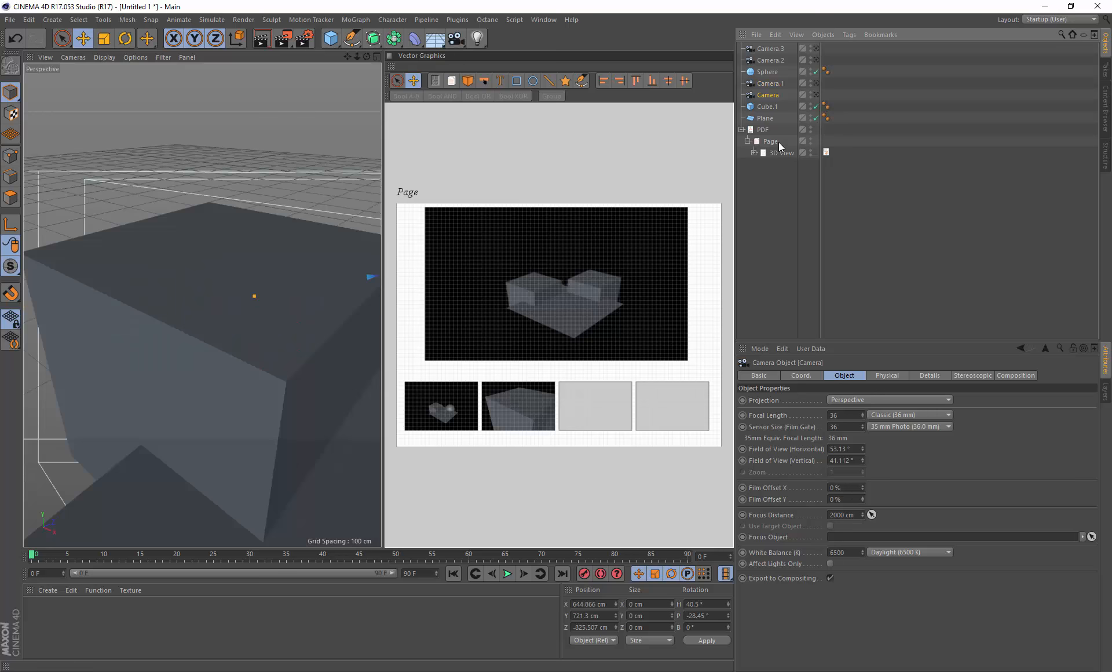
click(597, 400)
click(775, 51)
click(662, 399)
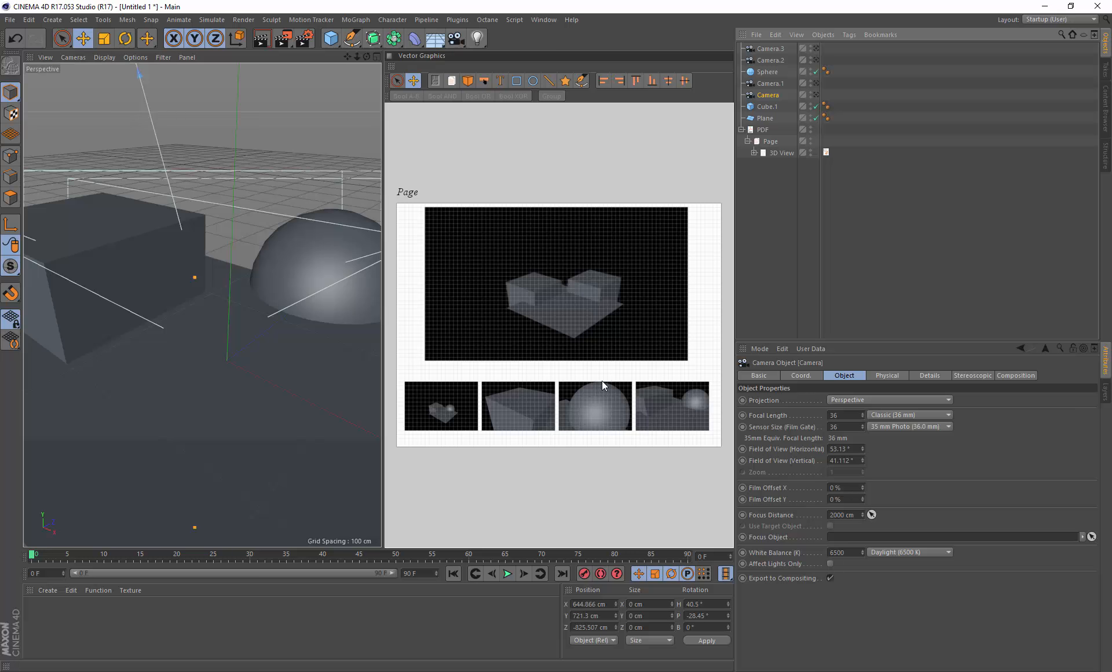
Examine the first button's object properties and the render output settings
click(754, 152)
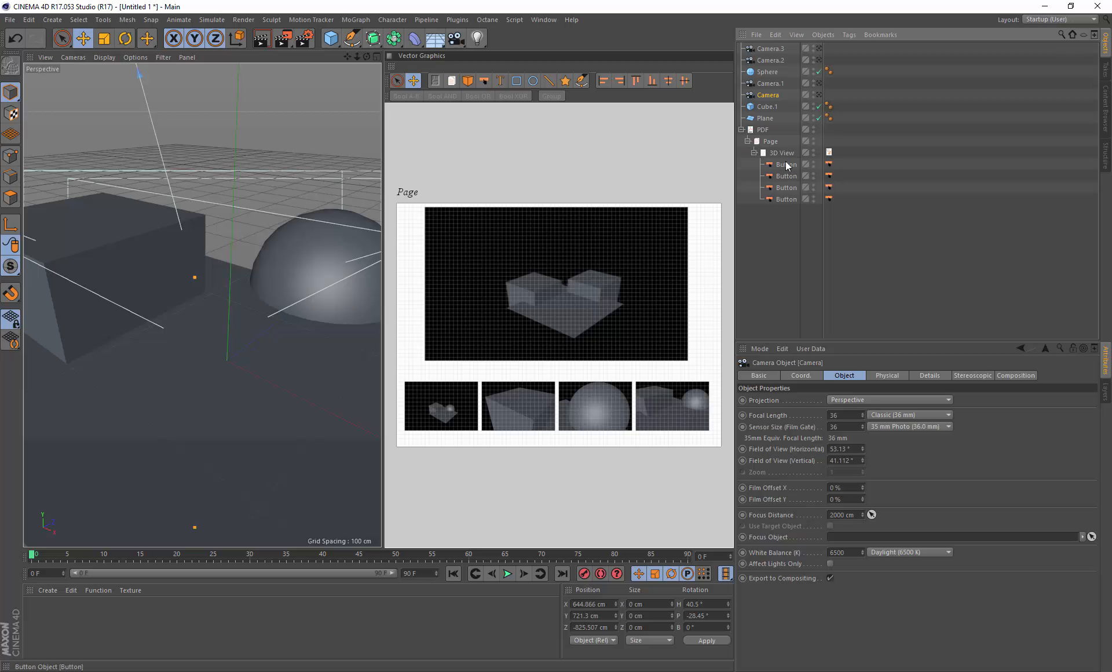
click(787, 165)
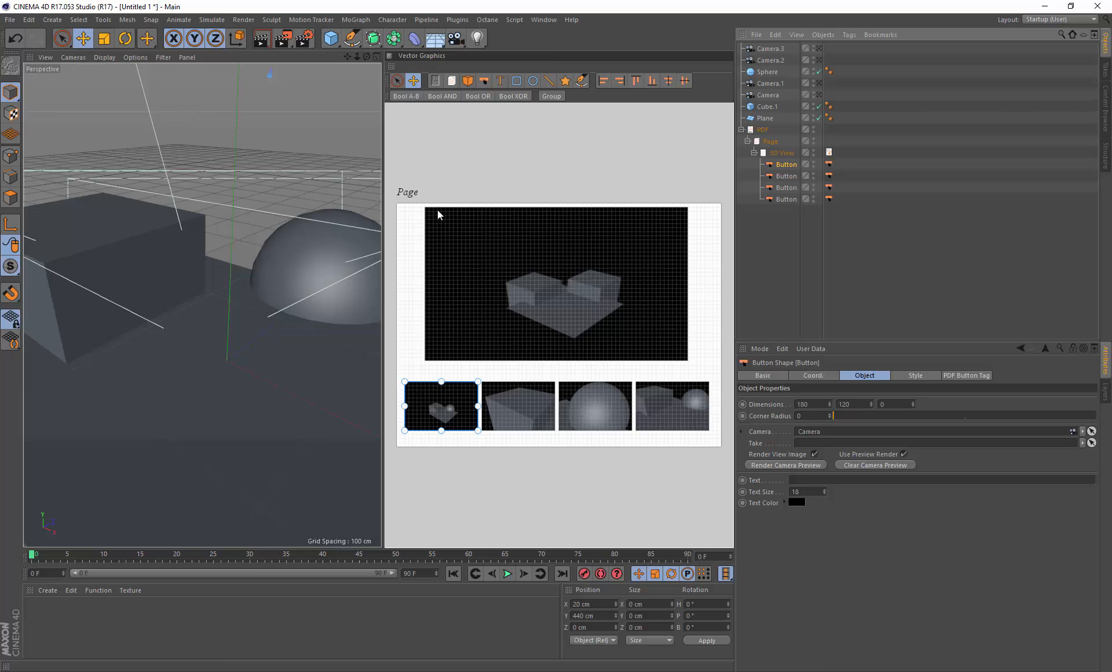
click(304, 38)
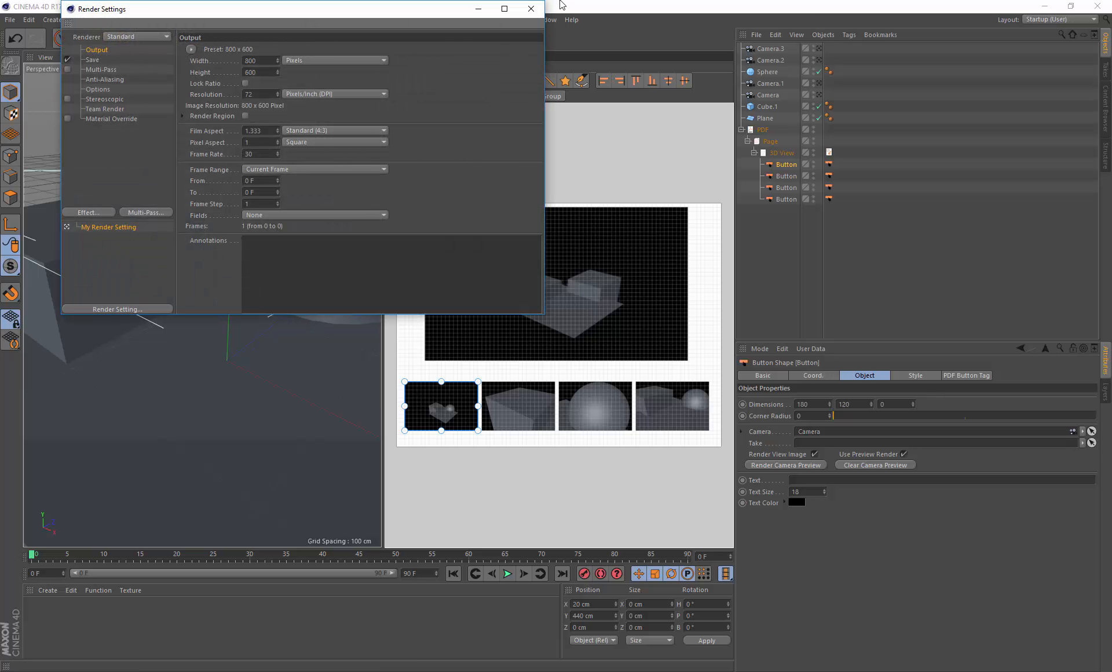
click(531, 8)
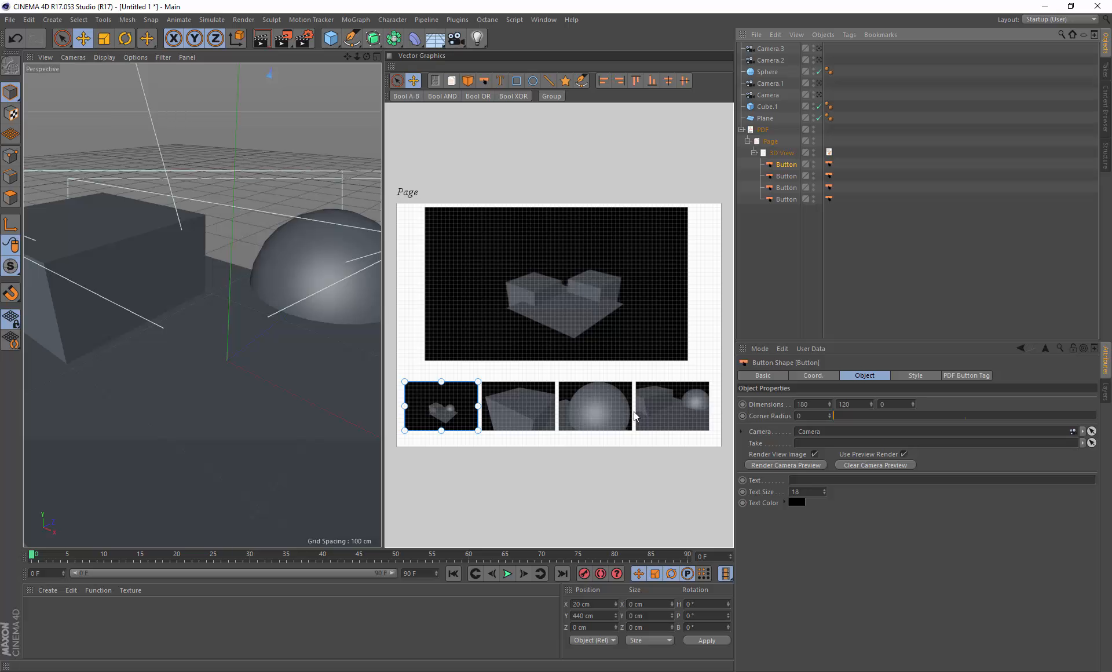
Export the PDF object as testscene and move the resulting document's Acrobat window clear for viewing
click(764, 132)
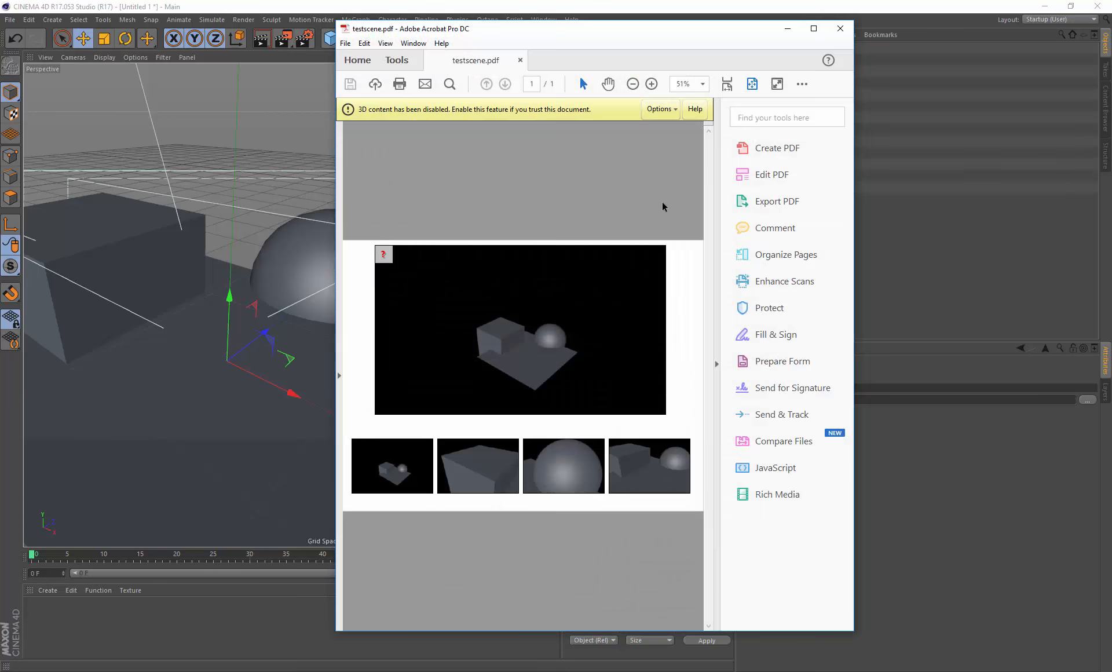
drag(701, 35, 1099, 15)
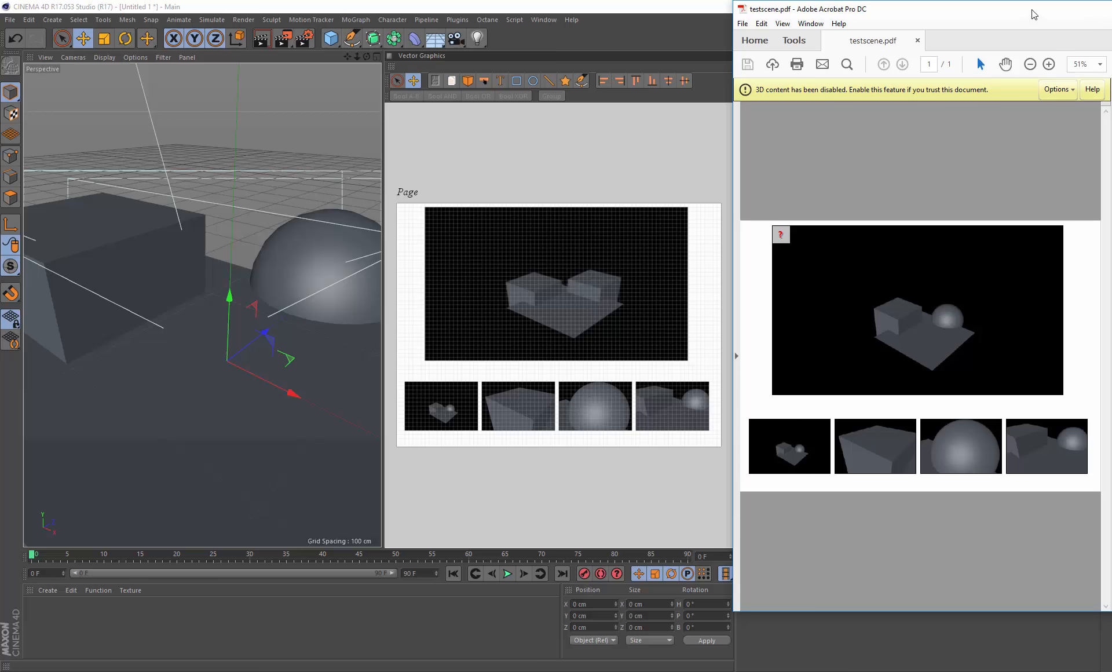
drag(1034, 14, 632, 29)
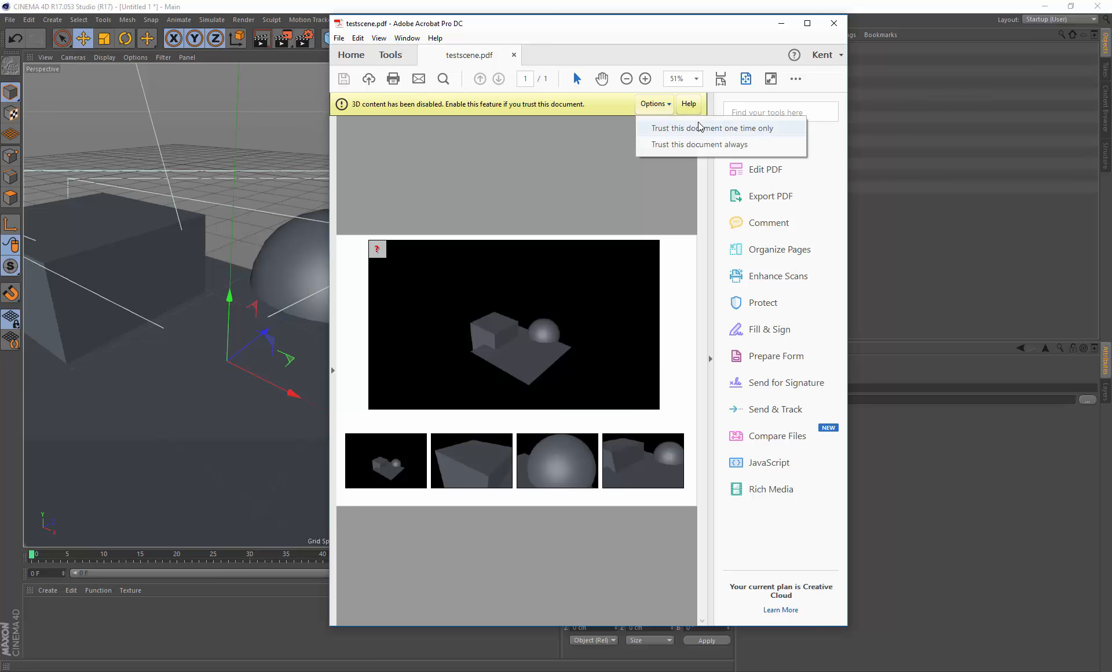
Trust the PDF one time only, activate its 3D content and orbit the cube and sphere scene
click(701, 128)
click(494, 322)
mouse_move(549, 308)
mouse_down()
mouse_move(548, 320)
mouse_move(544, 257)
mouse_move(551, 335)
mouse_move(519, 348)
mouse_move(530, 317)
mouse_up()
Test all four camera buttons by repeatedly switching the 3D view between them, and close the PDF
click(463, 450)
click(563, 448)
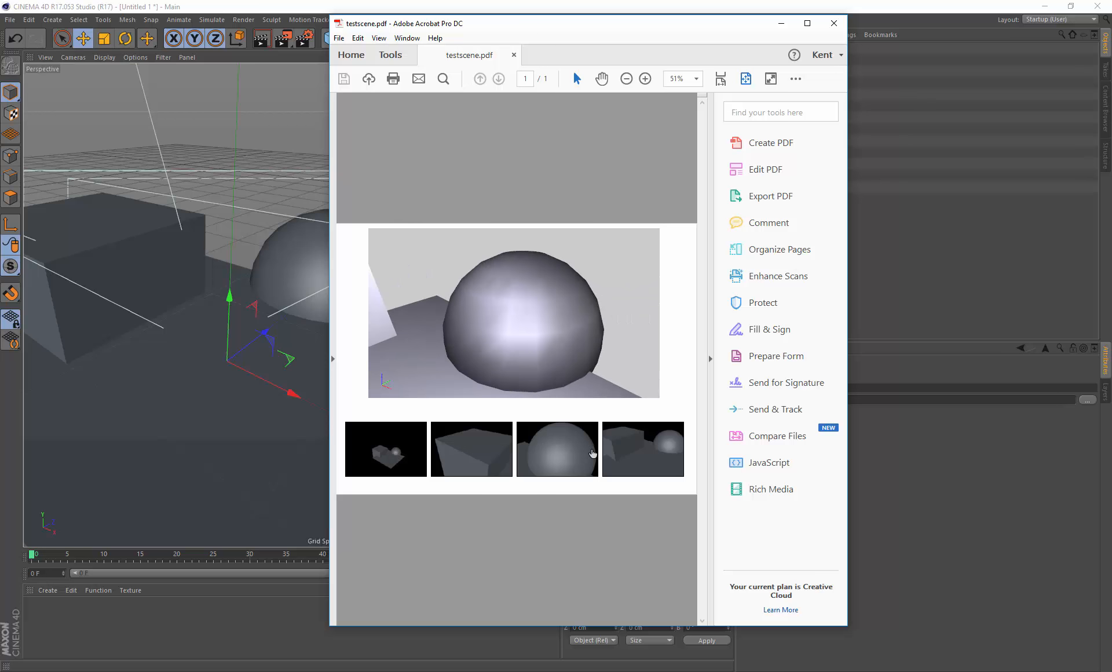
click(657, 457)
click(571, 458)
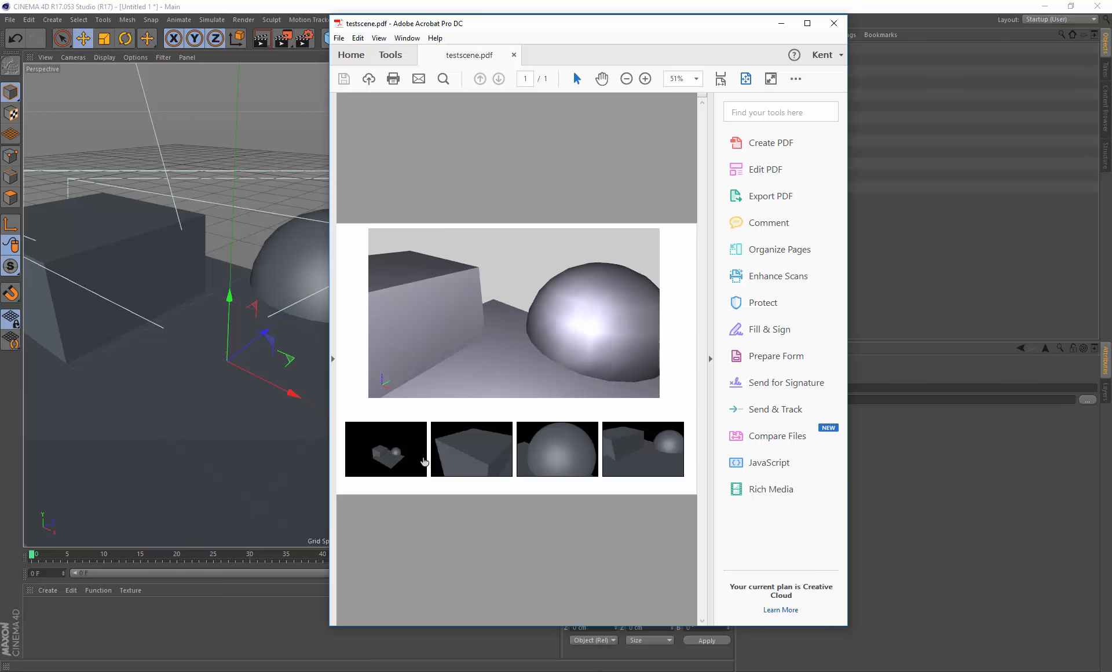
click(422, 461)
click(475, 444)
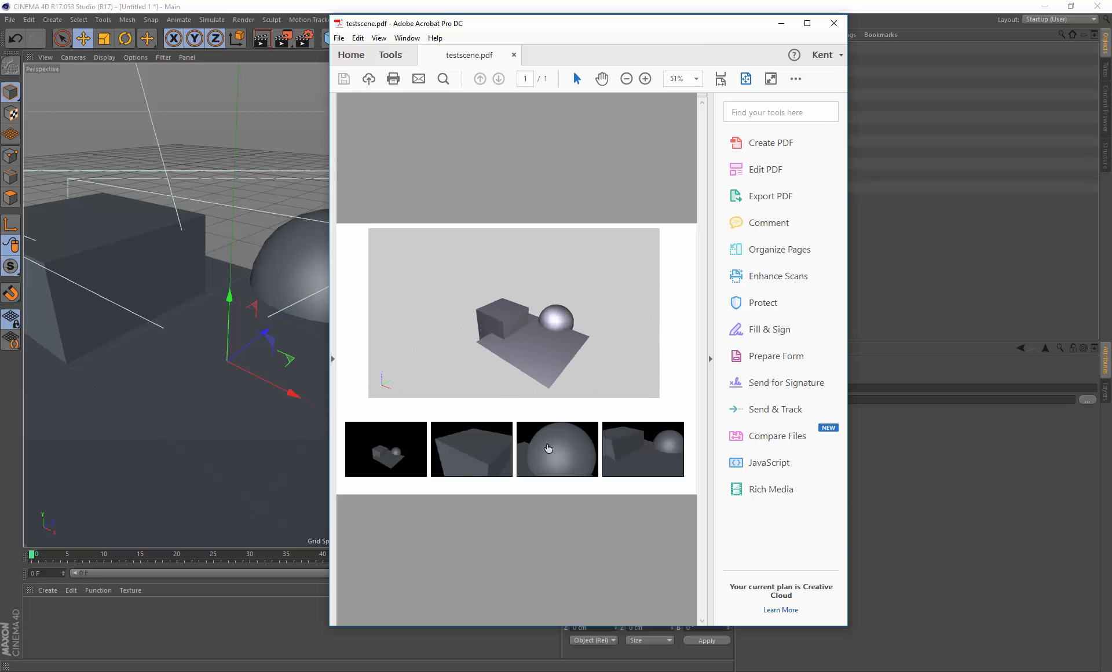
click(549, 450)
click(656, 451)
click(579, 456)
click(404, 451)
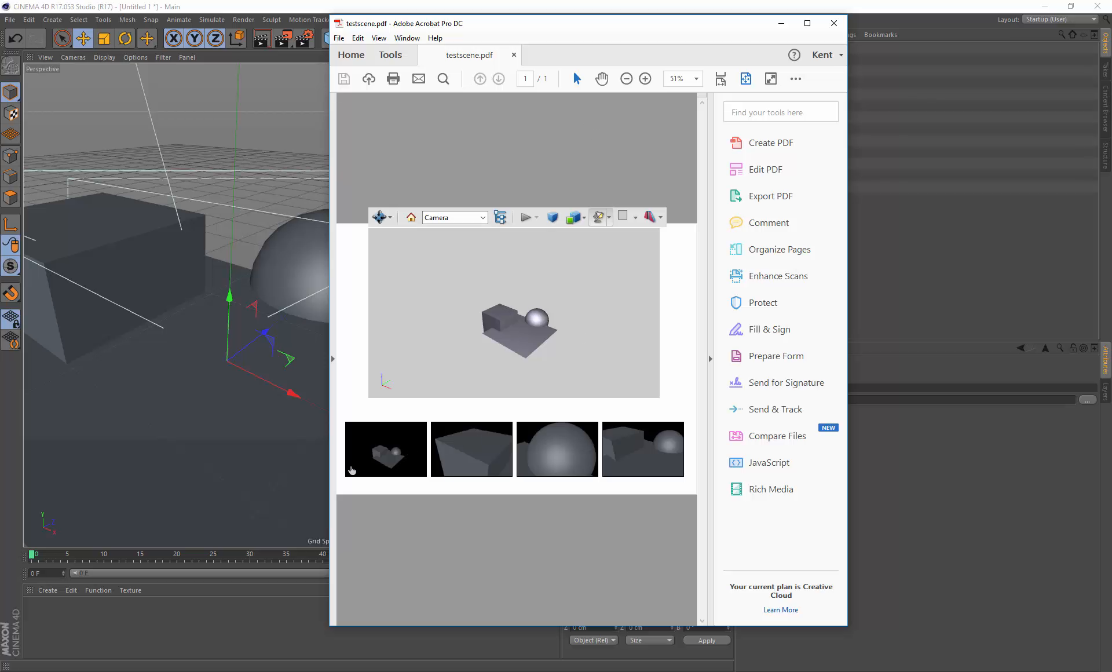
click(466, 457)
click(565, 447)
click(632, 453)
click(559, 457)
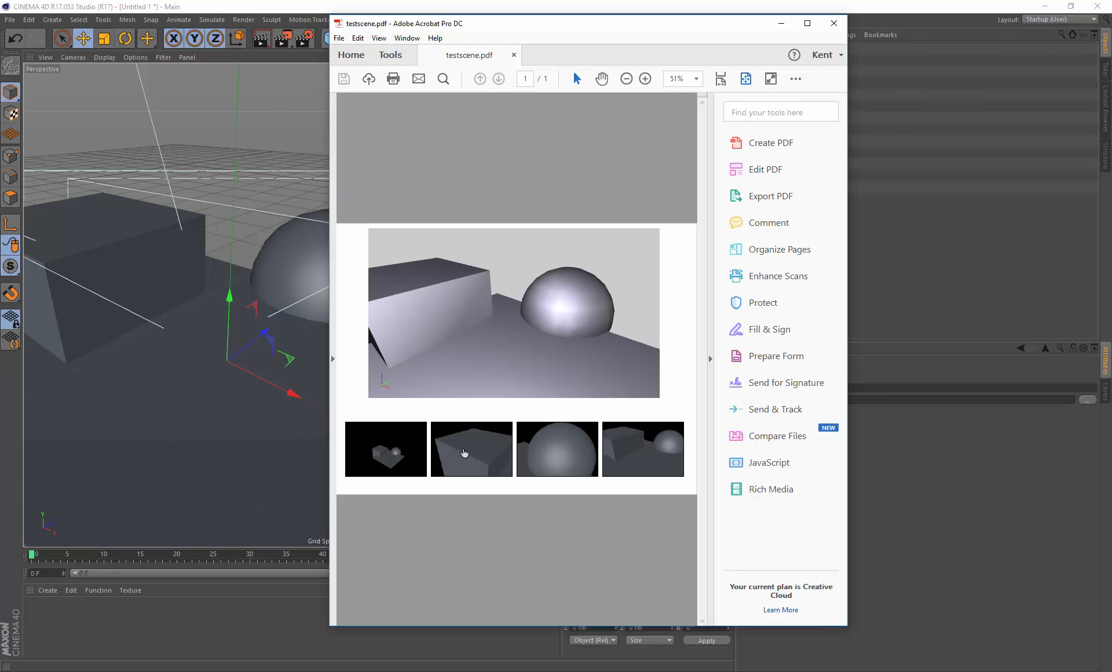
click(458, 453)
click(396, 449)
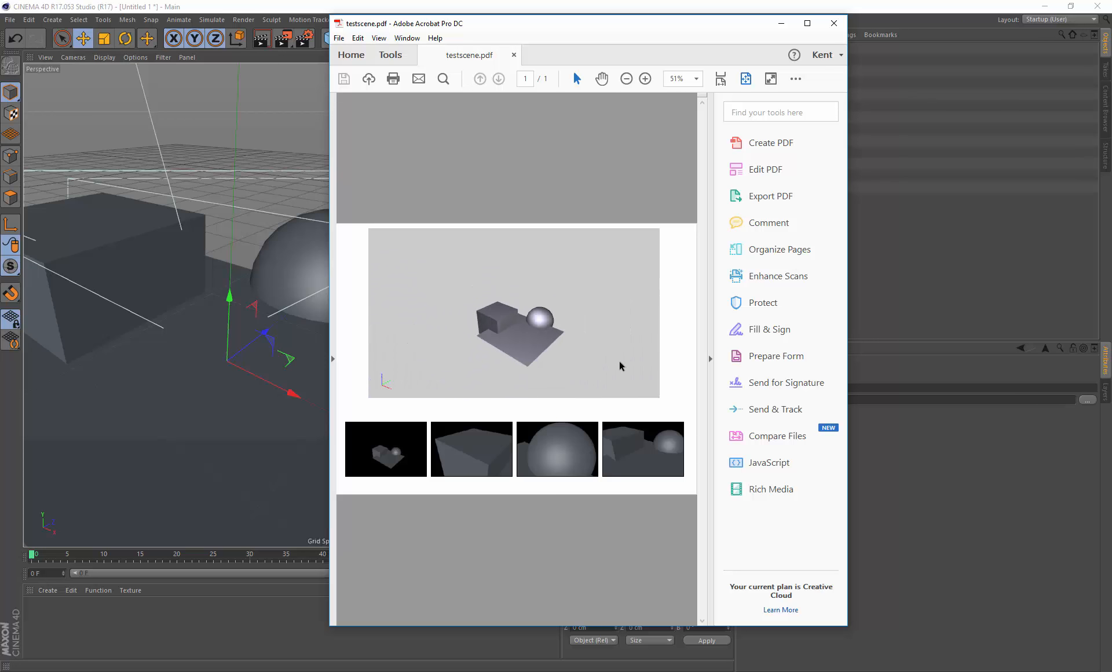
click(835, 24)
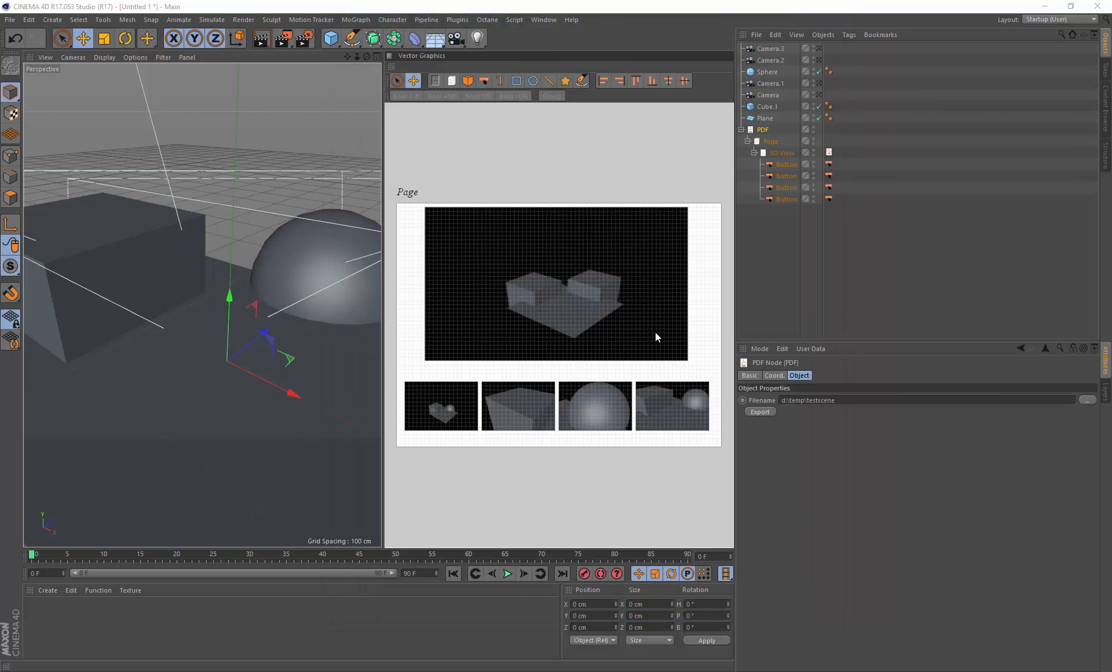